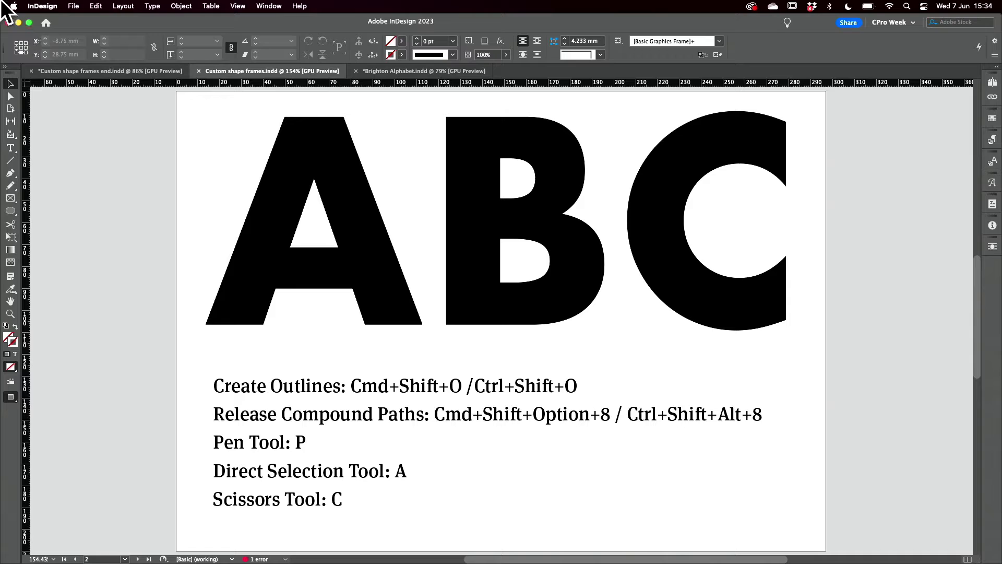
# Convert the ABC text to outlines, release it into separate letter paths, and give them a black stroke with no fill.
pyautogui.click(218, 131)
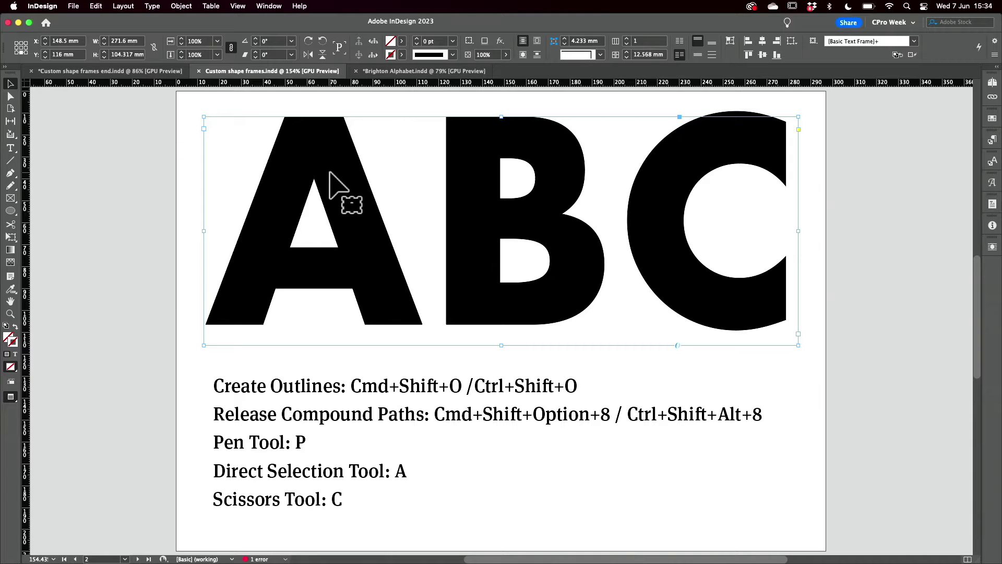
pyautogui.press('super+shift+o')
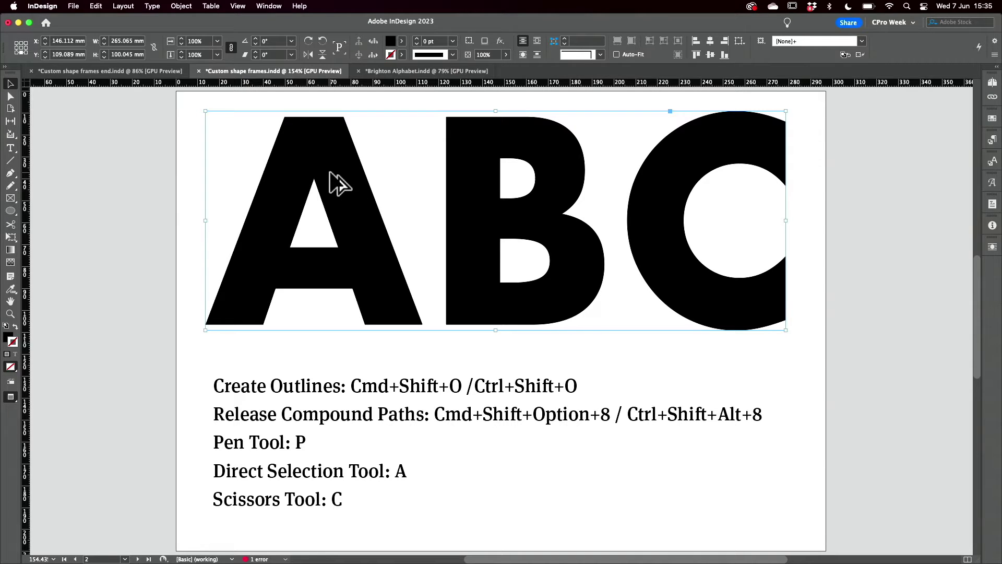
pyautogui.press('super+shift+alt+8')
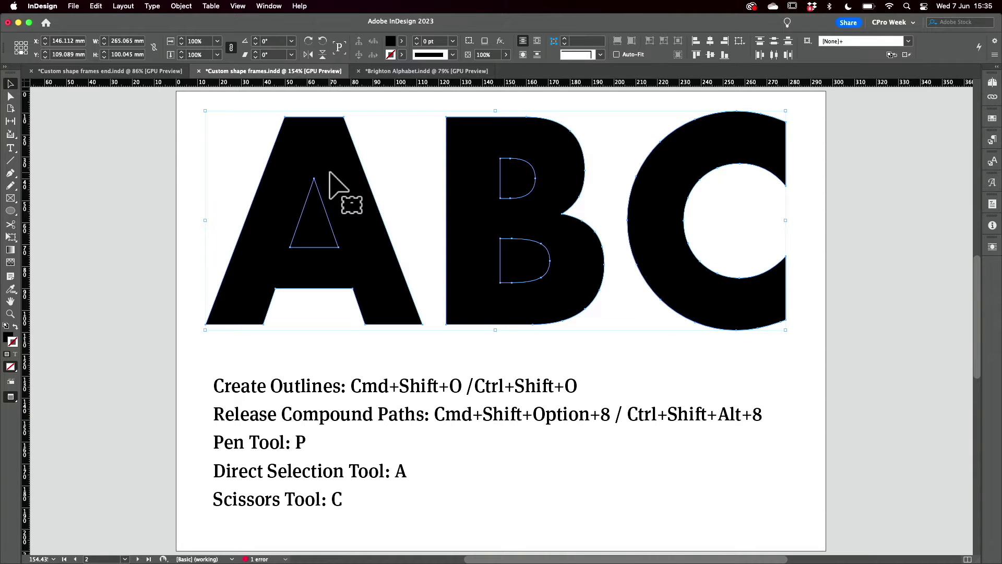
pyautogui.hotkey('shift', 'x')
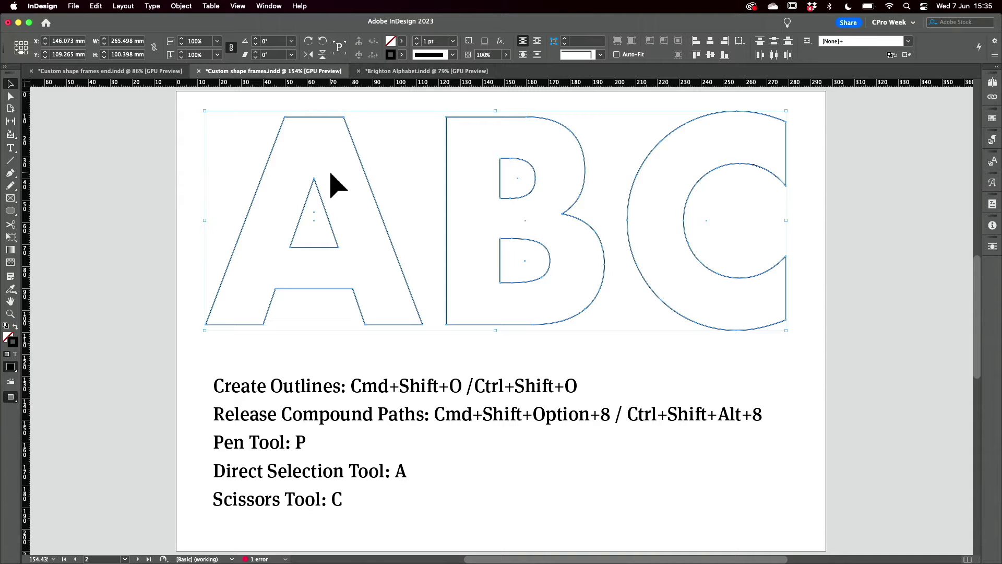
# Delete the inner triangle from the A outline.
pyautogui.press('a')
pyautogui.click(207, 156)
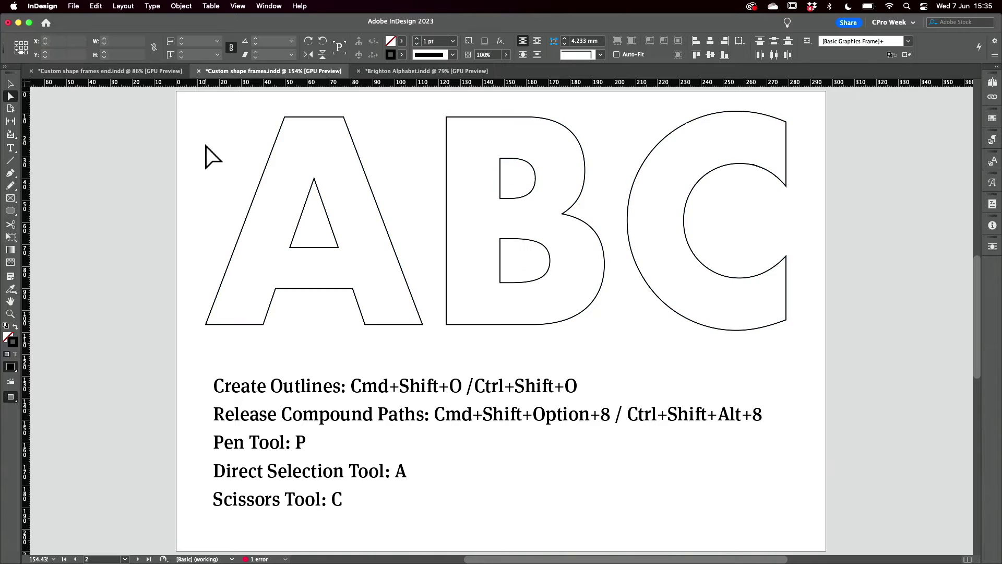
pyautogui.click(304, 209)
pyautogui.keyDown('alt'); pyautogui.click(305, 209); pyautogui.keyUp('alt')
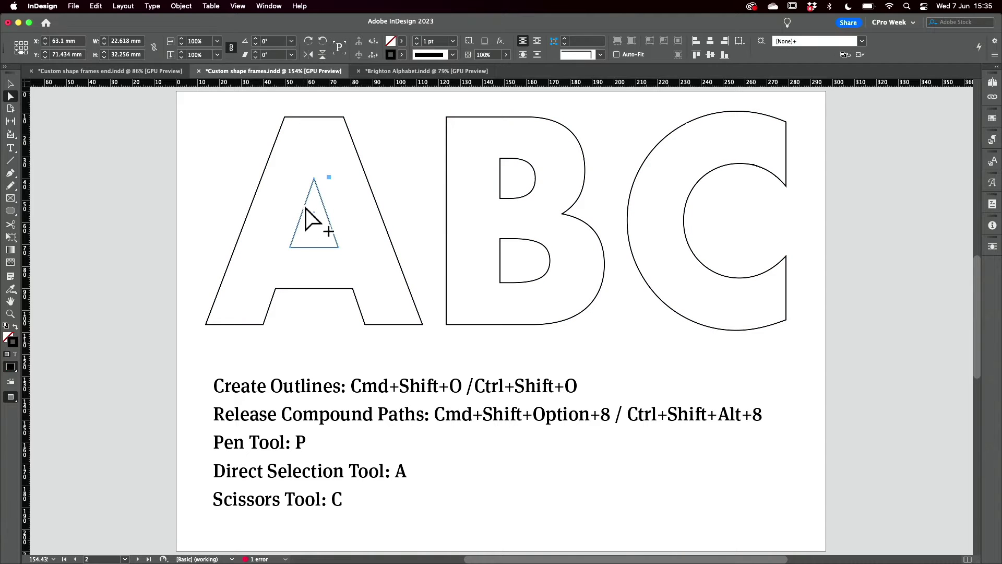
pyautogui.scroll(1, 340, 207)
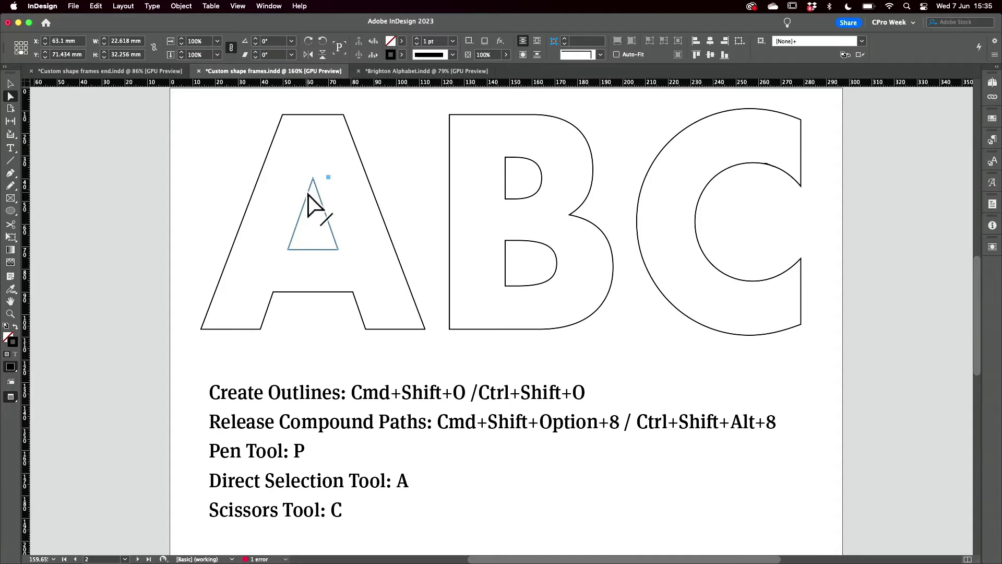
pyautogui.press('Delete')
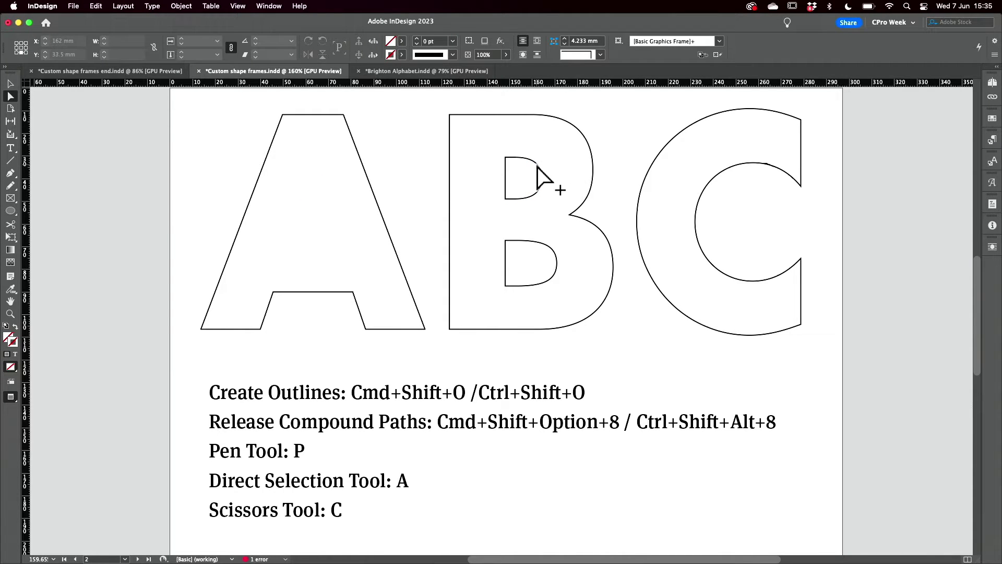
# Delete the upper and lower inner holes from the B outline.
pyautogui.click(538, 165)
pyautogui.press('Delete')
pyautogui.rightClick(518, 242)
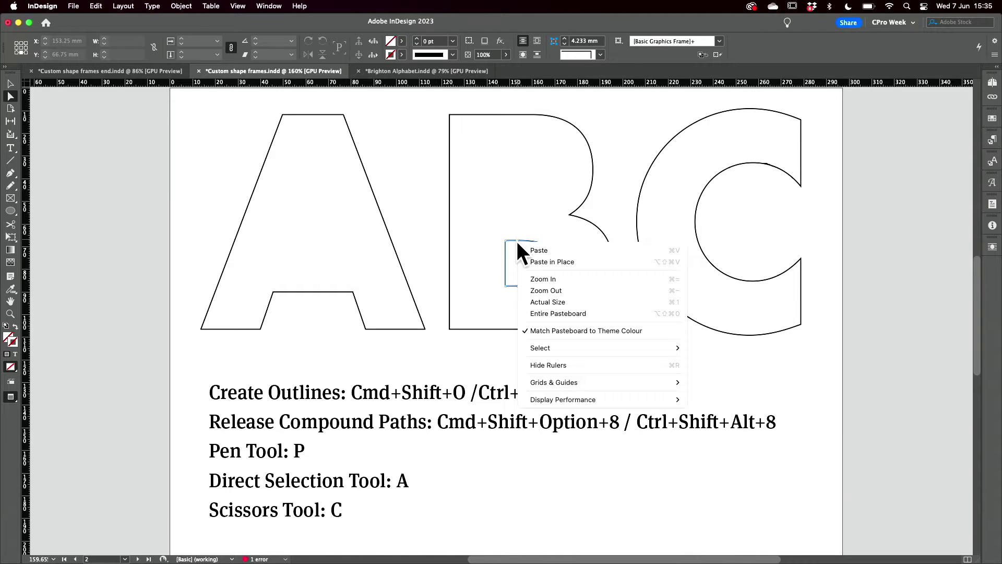
pyautogui.press('Escape')
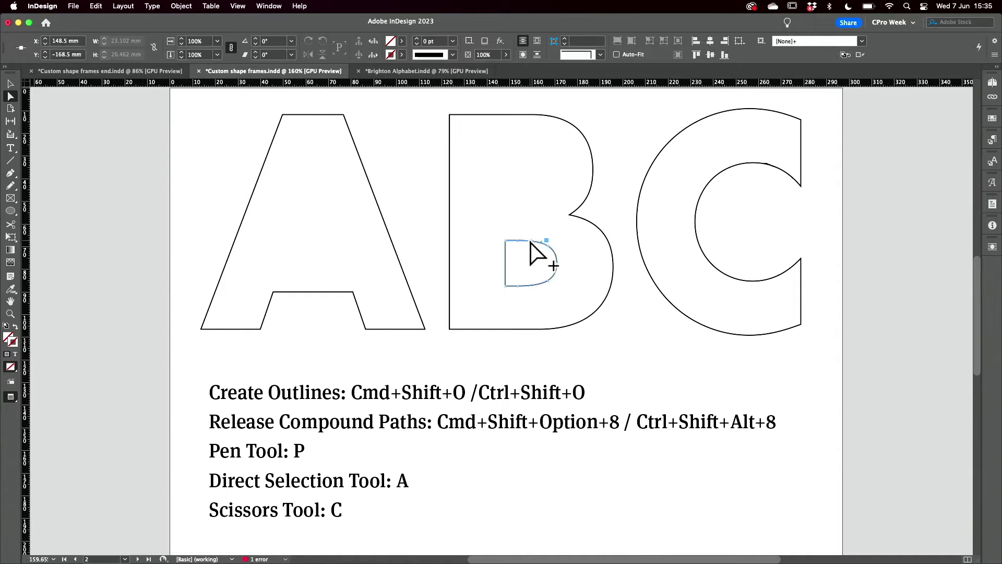
pyautogui.click(531, 242)
pyautogui.press('Delete')
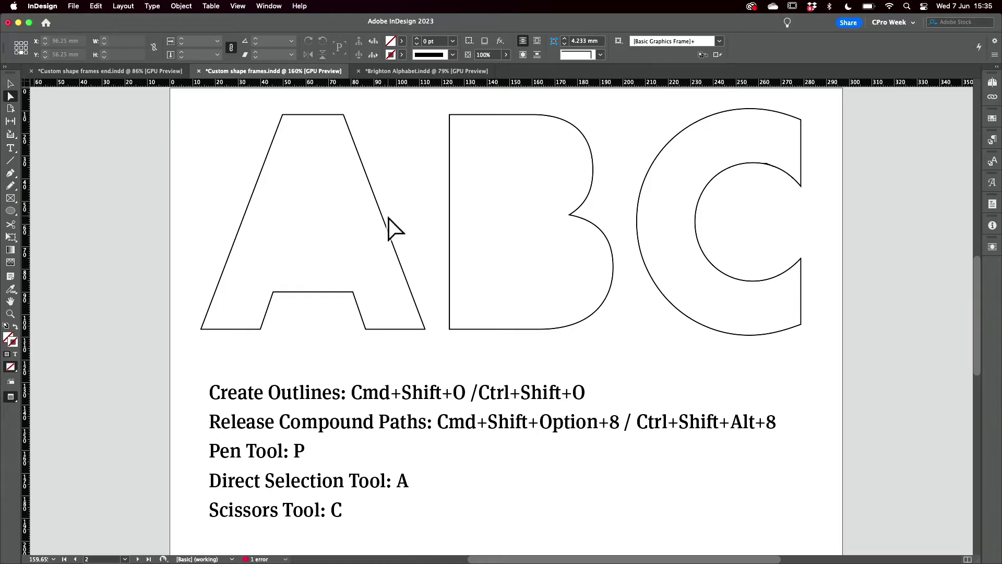
# Remove the A's left and right crossbar corner anchors with the Pen so its bottom edge becomes straight.
pyautogui.press('p')
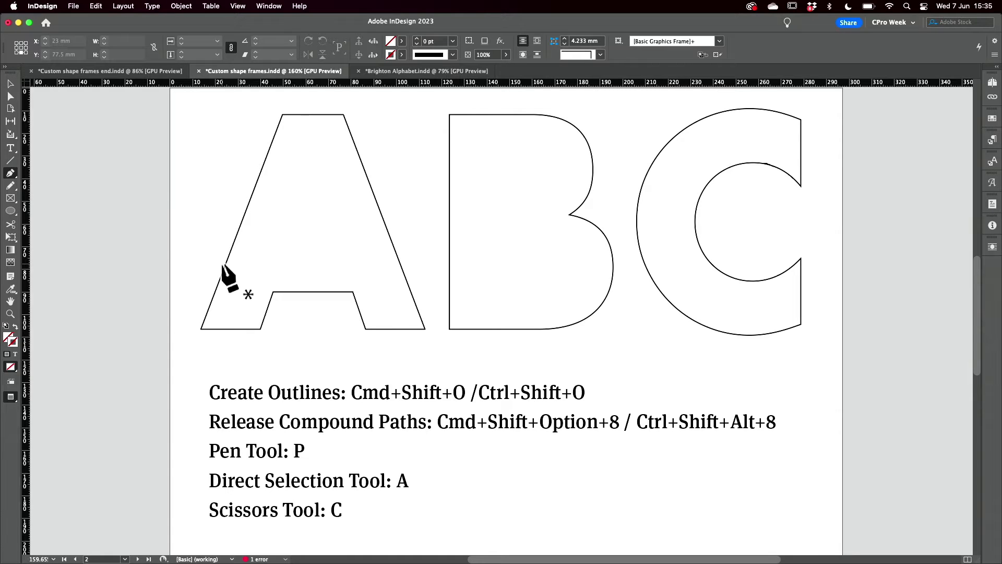
pyautogui.keyDown('super'); pyautogui.click(282, 294); pyautogui.keyUp('super')
pyautogui.click(273, 292)
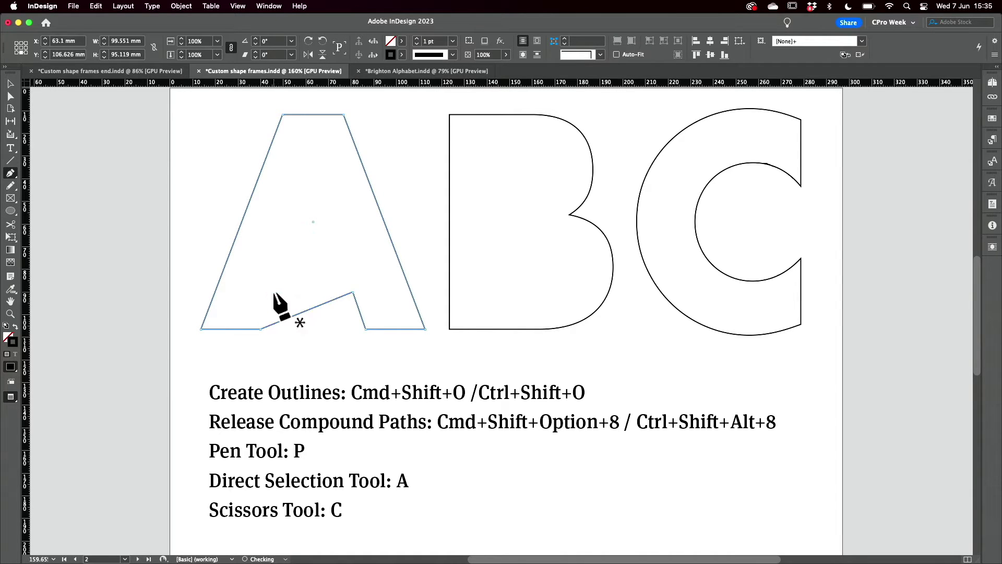
pyautogui.click(350, 294)
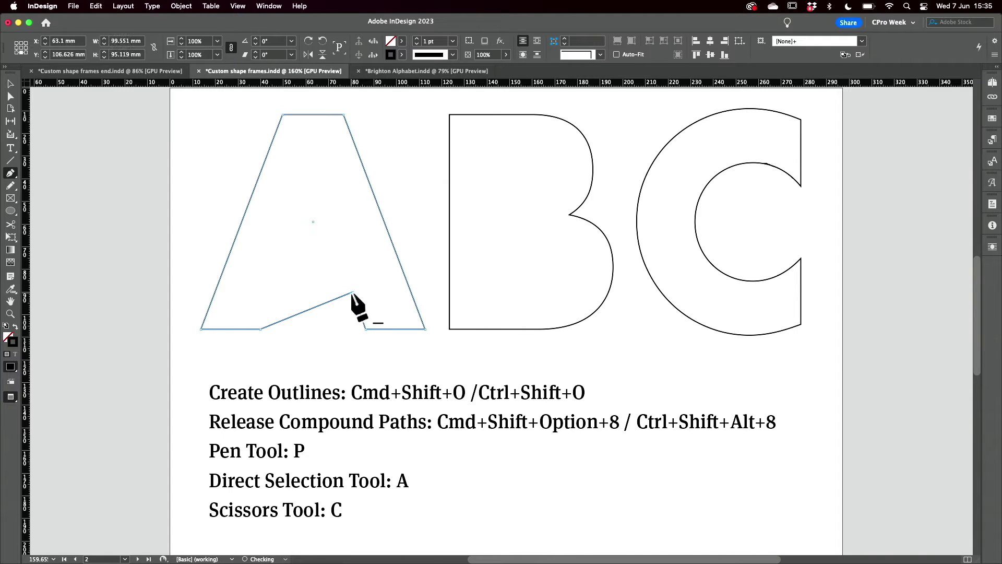
pyautogui.click(352, 293)
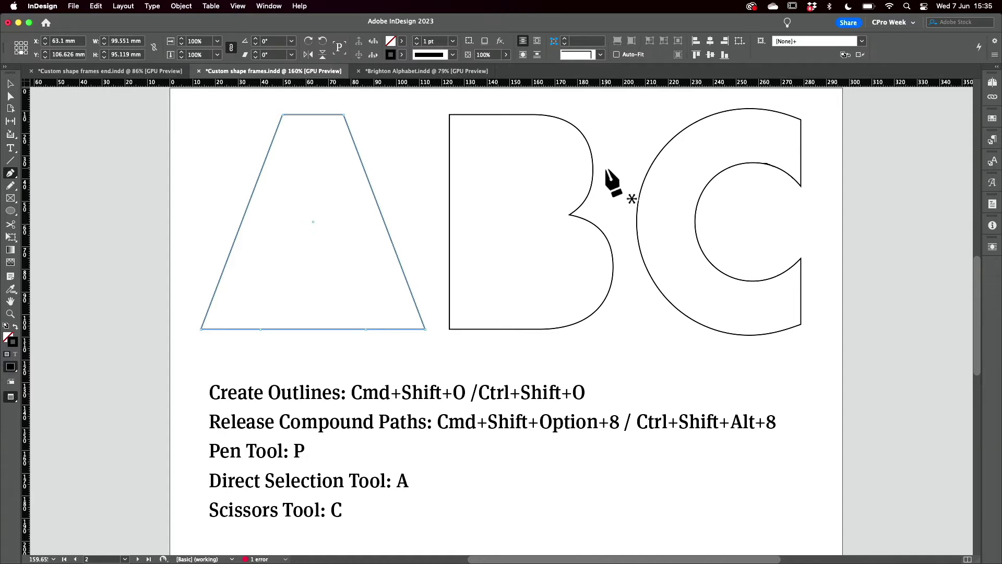
pyautogui.press('c')
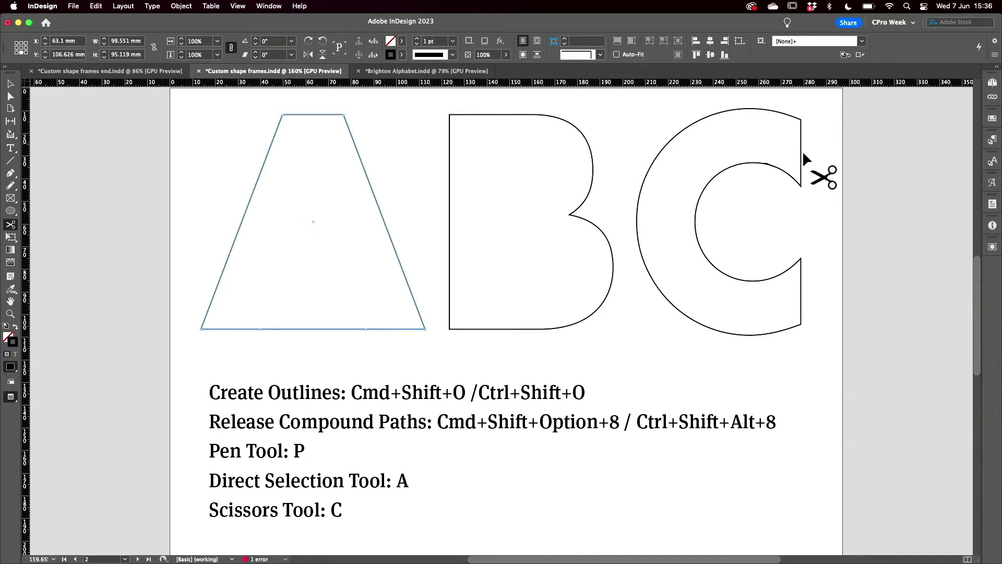
# Cut the C at its upper-right and lower-right corners and delete the cut-off right part.
pyautogui.rightClick(802, 122)
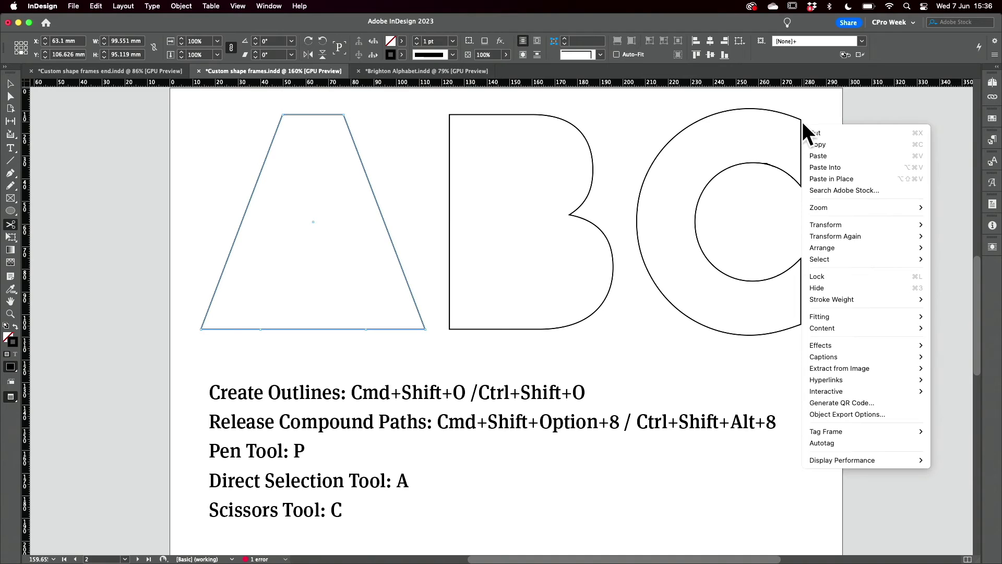
pyautogui.press('Escape')
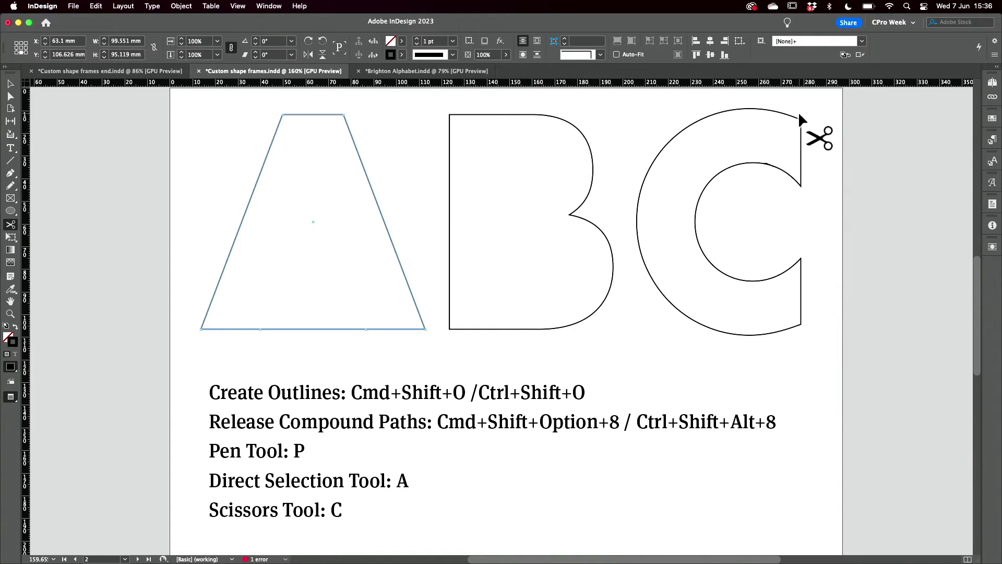
pyautogui.rightClick(800, 119)
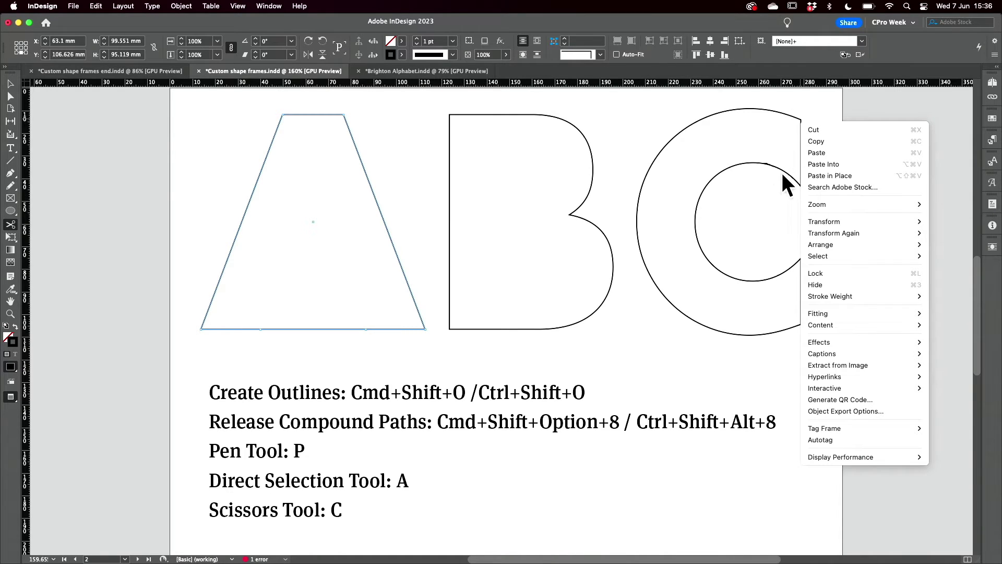
pyautogui.press('Escape')
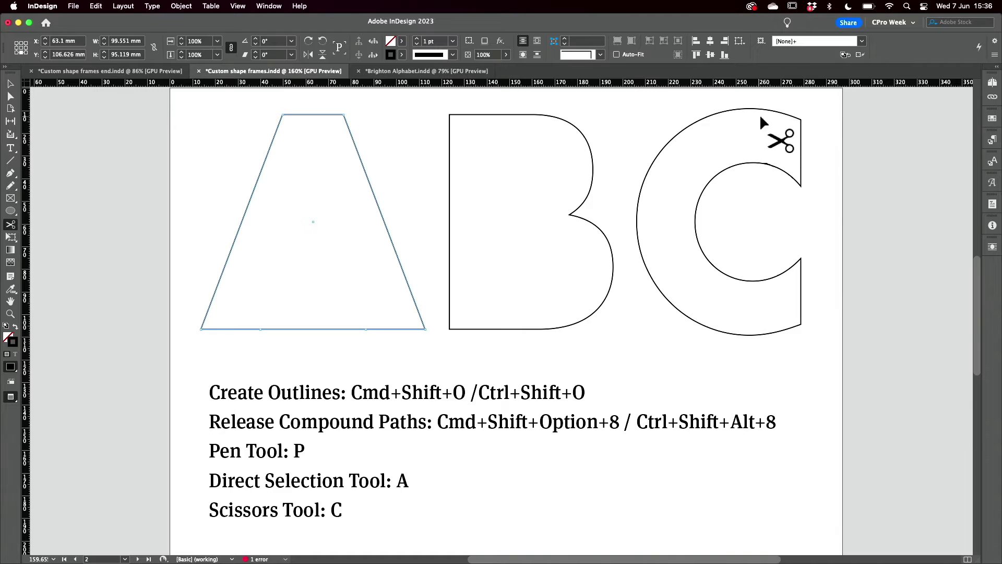
pyautogui.click(801, 119)
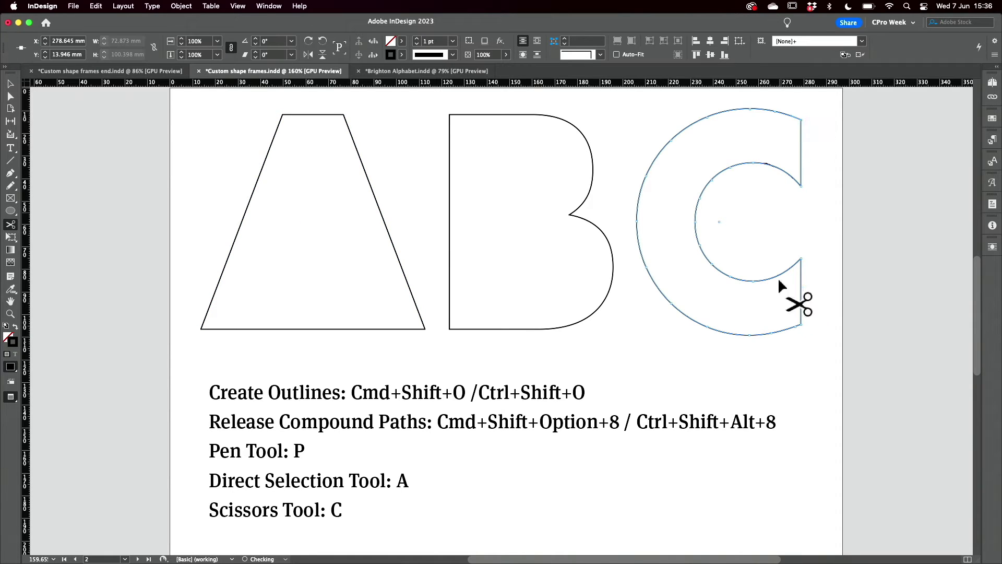
pyautogui.click(801, 324)
pyautogui.press('Delete')
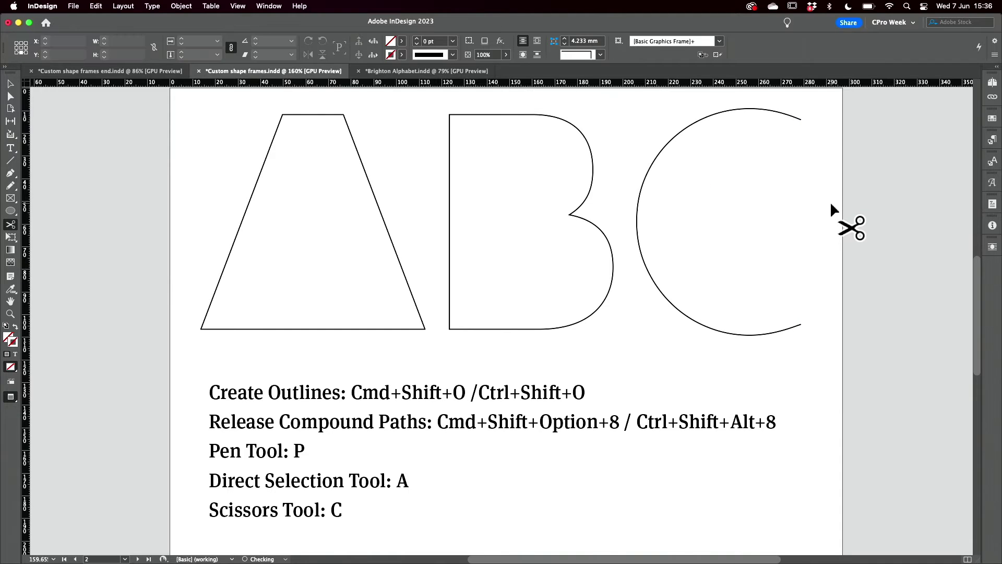
# Join the open ends of the remaining C arc with Object > Paths > Join.
pyautogui.press('a')
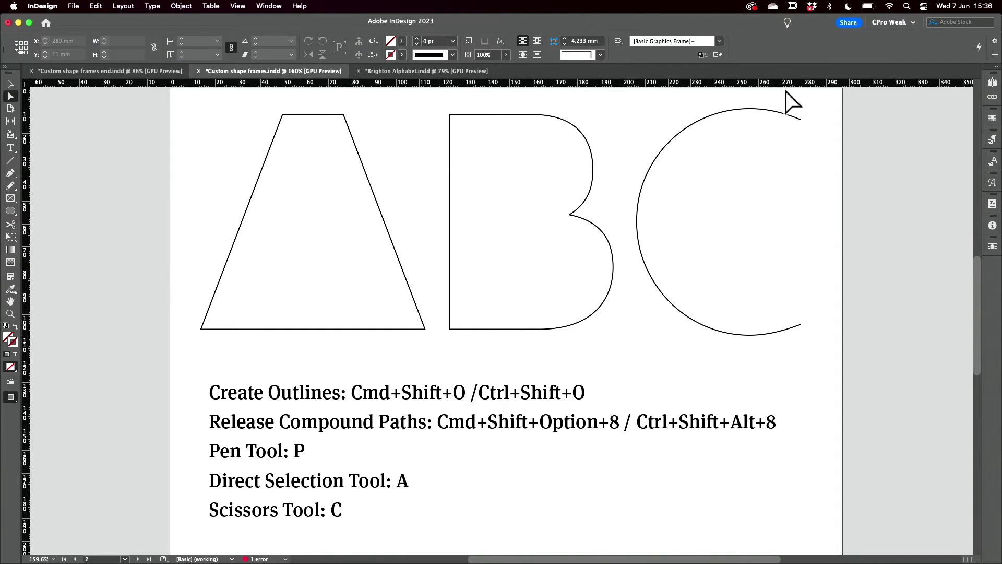
pyautogui.moveTo(789, 102); pyautogui.dragTo(823, 365)
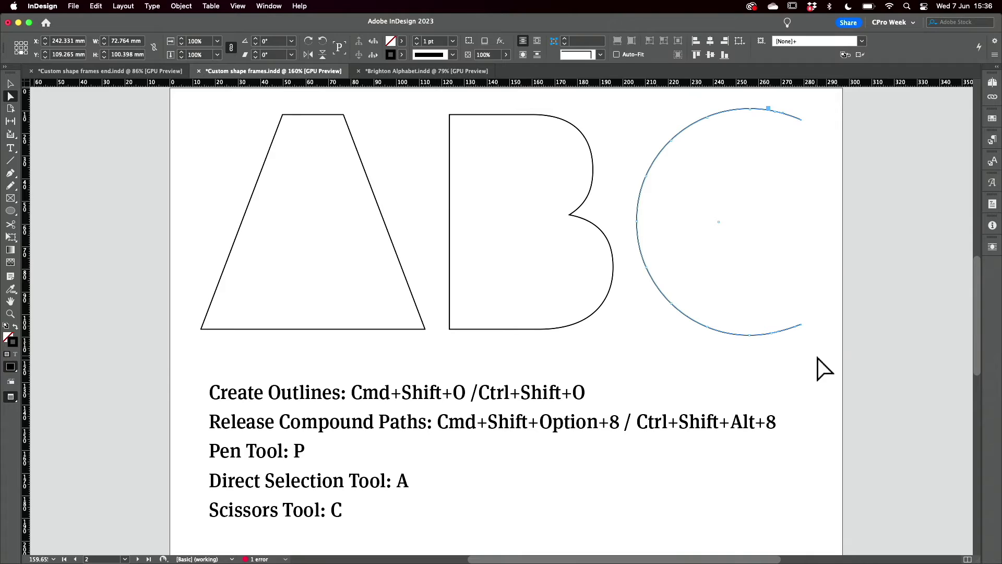
pyautogui.click(187, 5)
pyautogui.moveTo(221, 361)
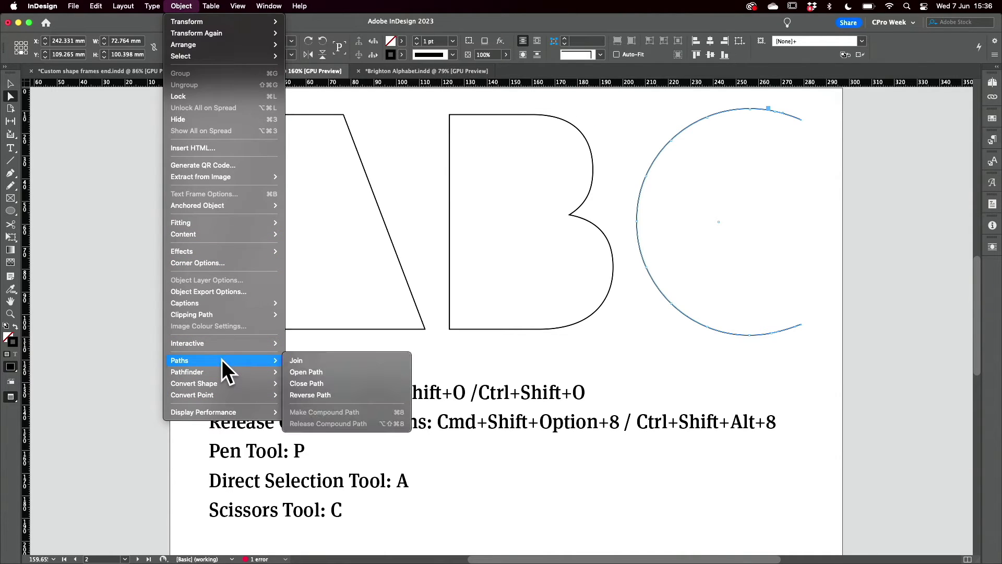
pyautogui.click(294, 360)
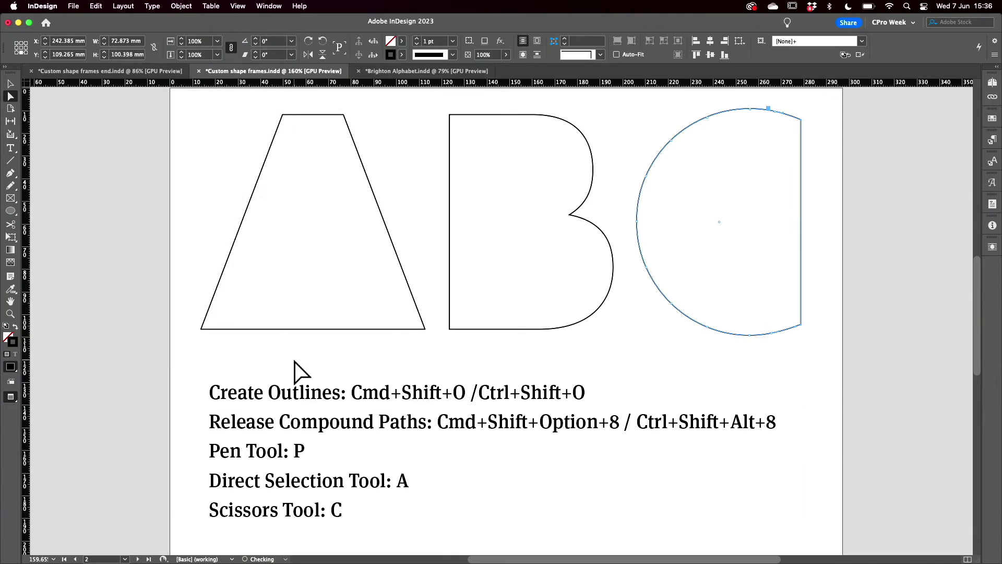
pyautogui.click(9, 84)
# Select all the body text in the pasteboard text frame.
pyautogui.press('space')
pyautogui.moveTo(908, 238); pyautogui.dragTo(810, 243)
pyautogui.press('w')
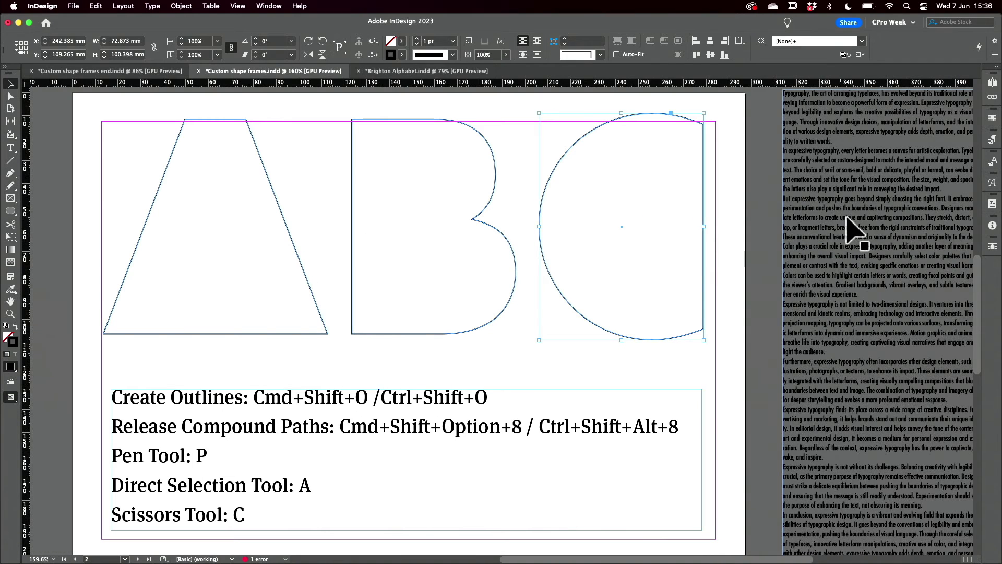
pyautogui.doubleClick(866, 224)
pyautogui.press('super+a')
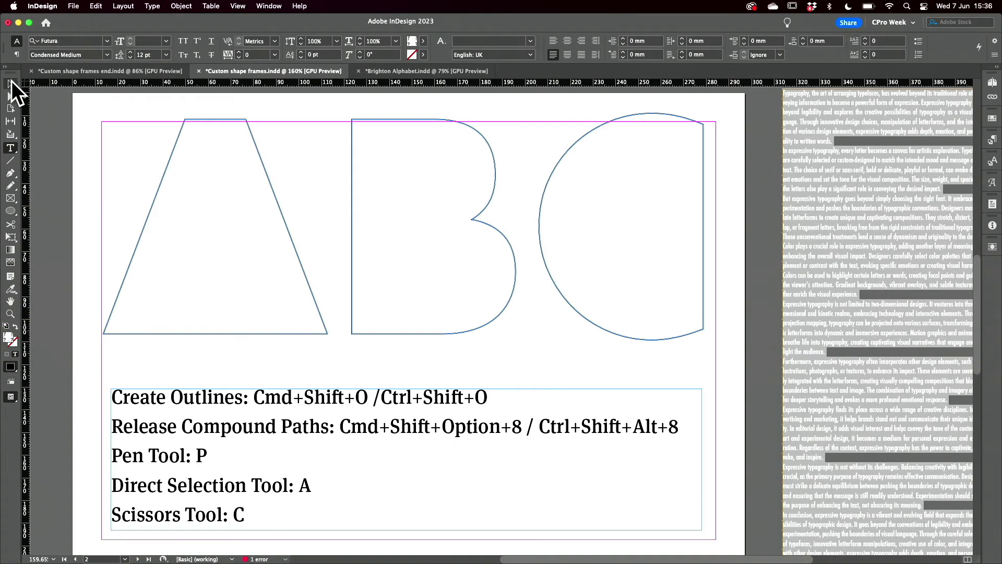
pyautogui.click(12, 83)
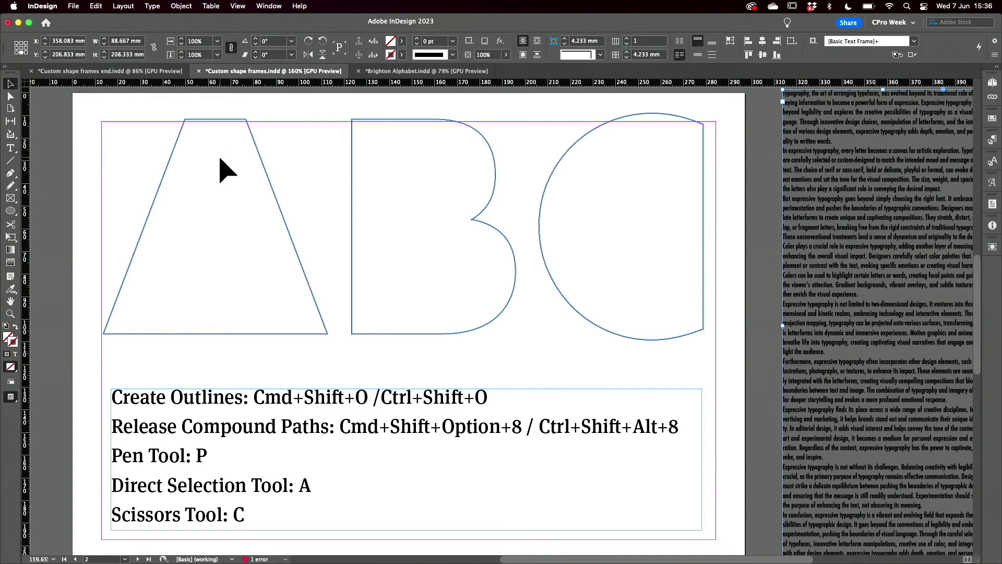
pyautogui.click(227, 169)
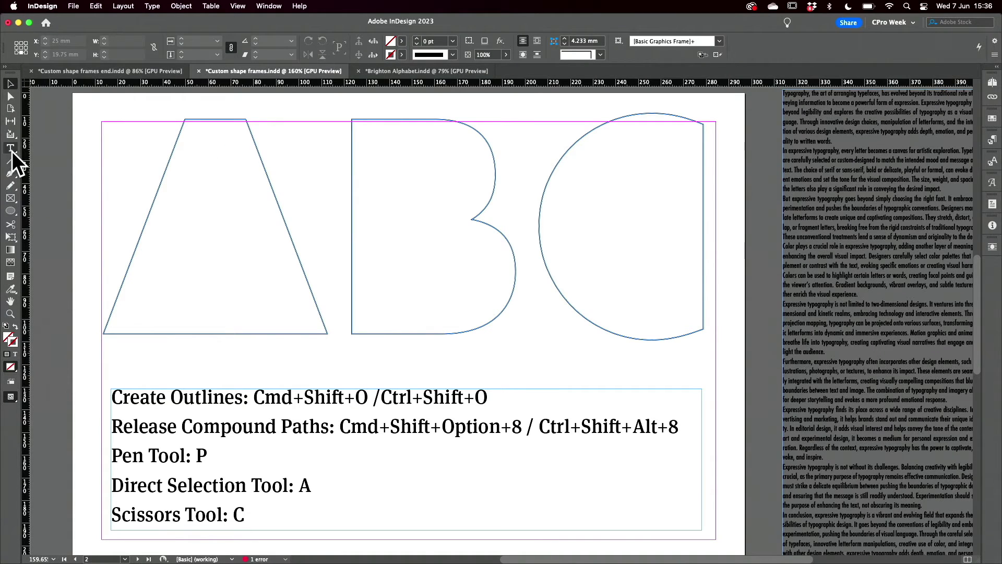
# Paste the body text inside the A shape.
pyautogui.click(11, 150)
pyautogui.rightClick(199, 137)
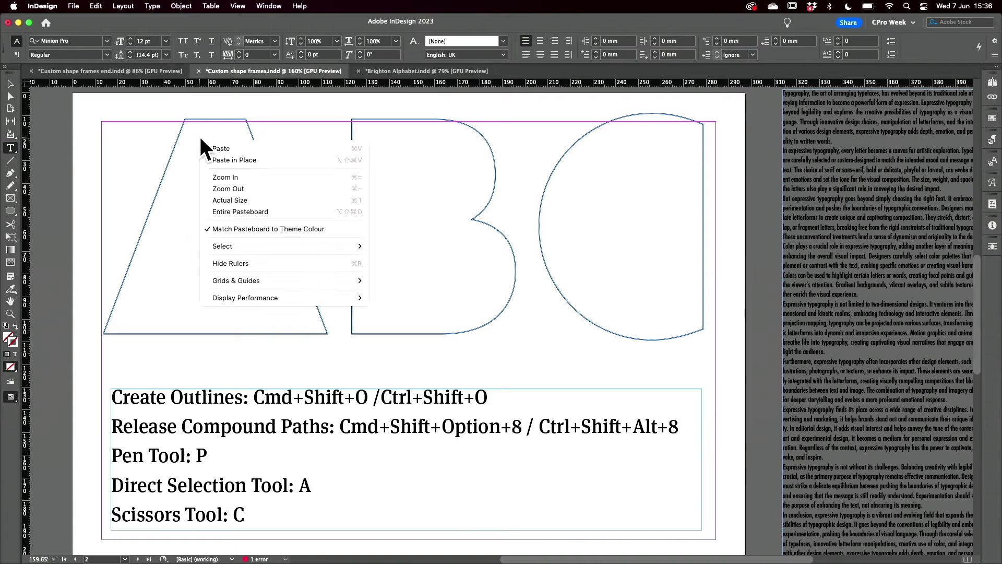
pyautogui.click(197, 131)
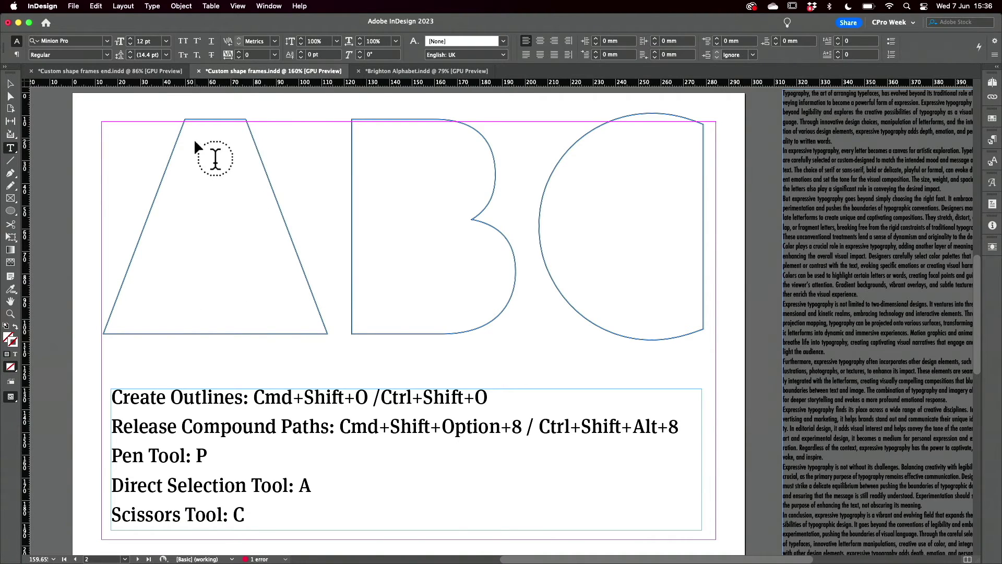
pyautogui.click(194, 137)
pyautogui.press('super+v')
# Thread the A frame's overflow text into the B shape and then the C shape.
pyautogui.click(10, 83)
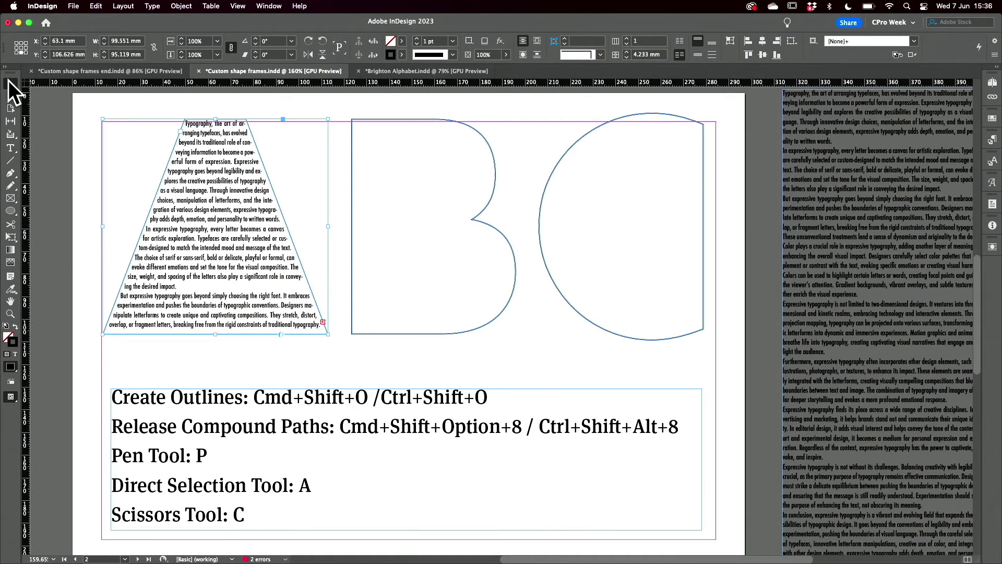
pyautogui.click(322, 322)
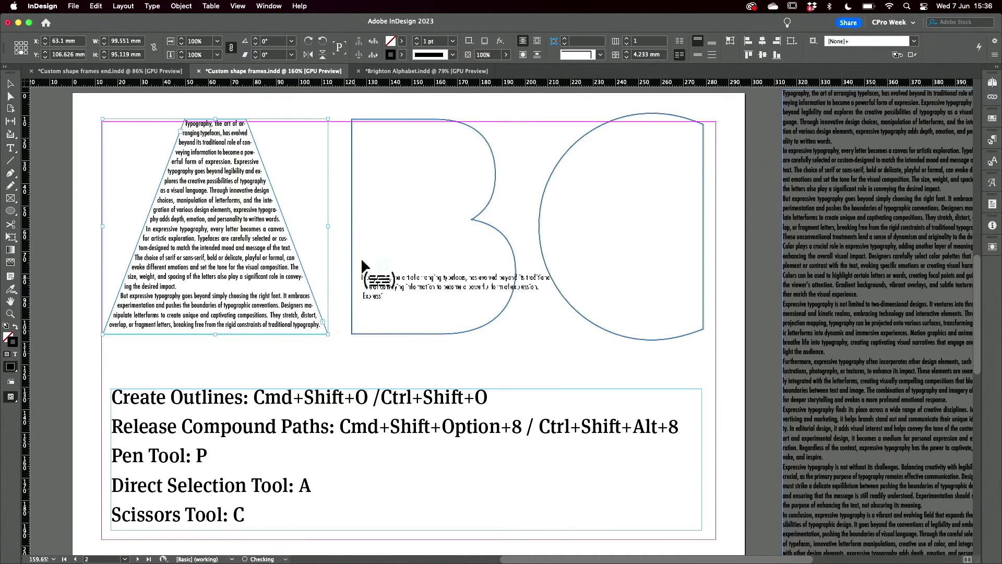
pyautogui.click(377, 214)
pyautogui.click(612, 180)
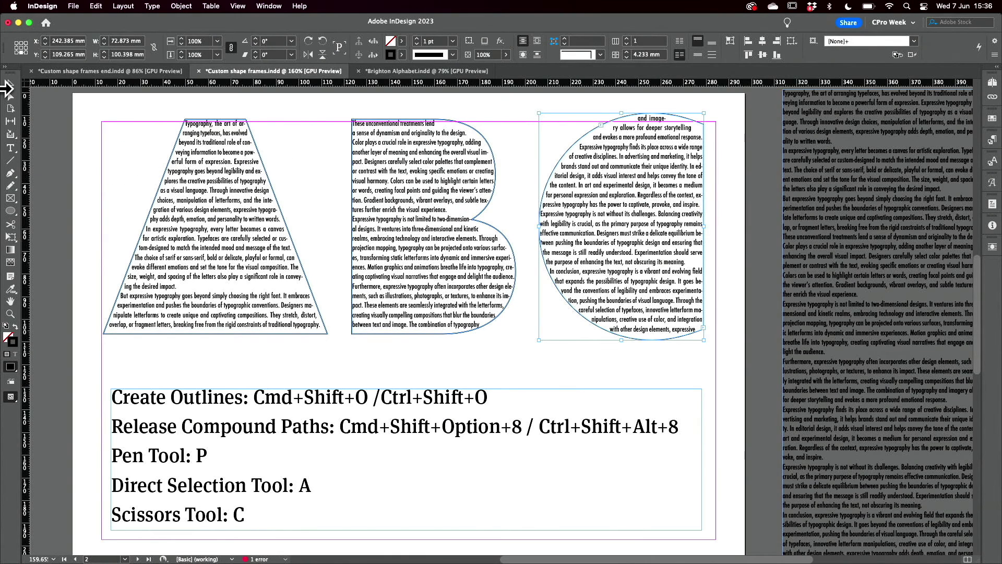
# Select the A, B and C letter frames together and set their stroke to None.
pyautogui.click(11, 84)
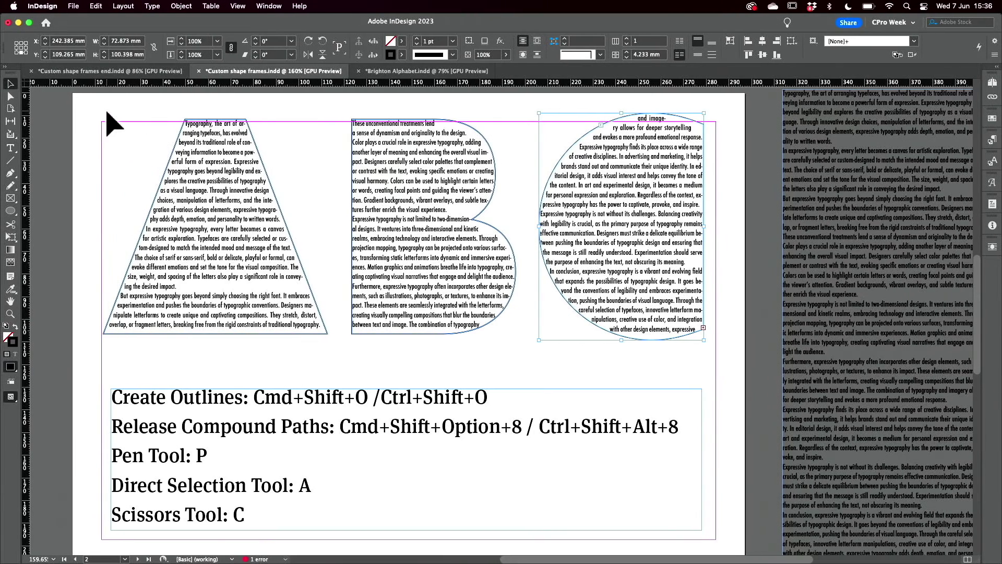
pyautogui.moveTo(107, 111); pyautogui.dragTo(652, 241)
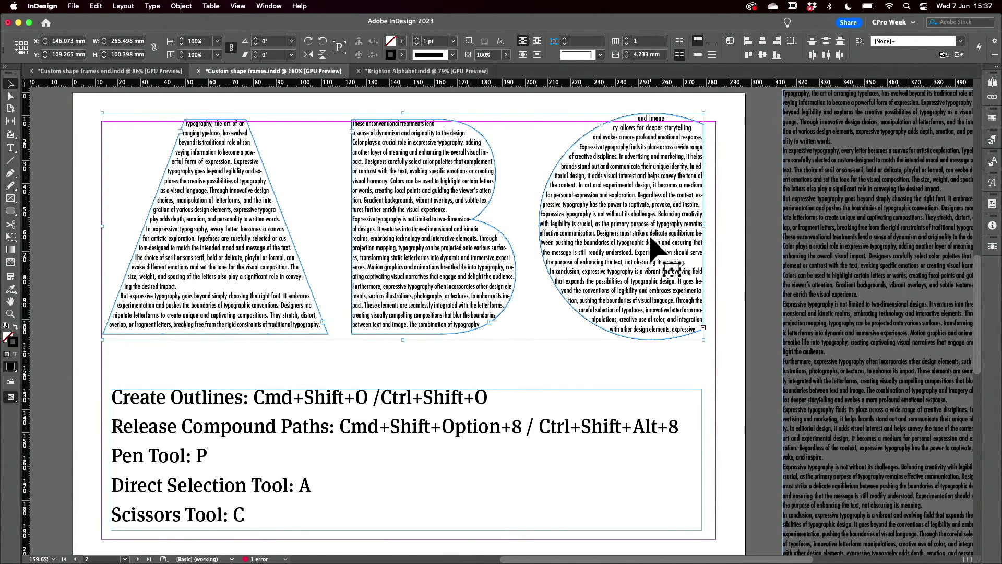
pyautogui.press('/')
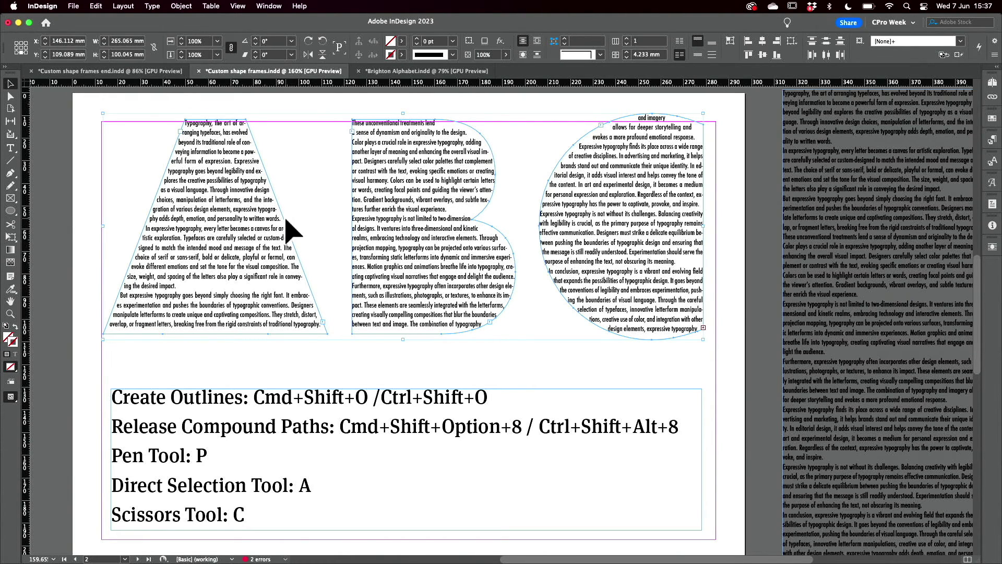
# Use Find/Change to search for paragraph breaks (^p) and replace them in the selected text.
pyautogui.tripleClick(216, 221)
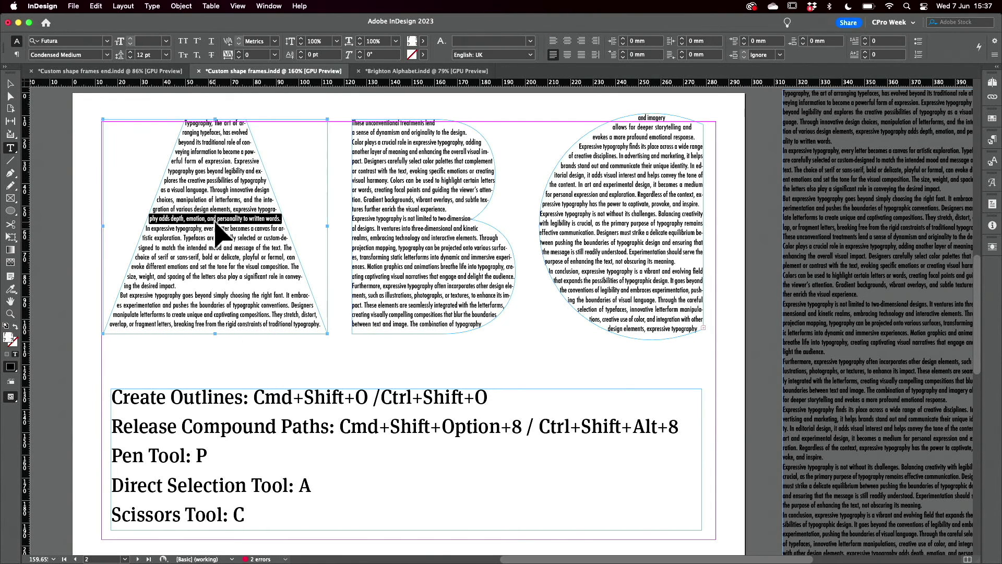
pyautogui.press('super+f')
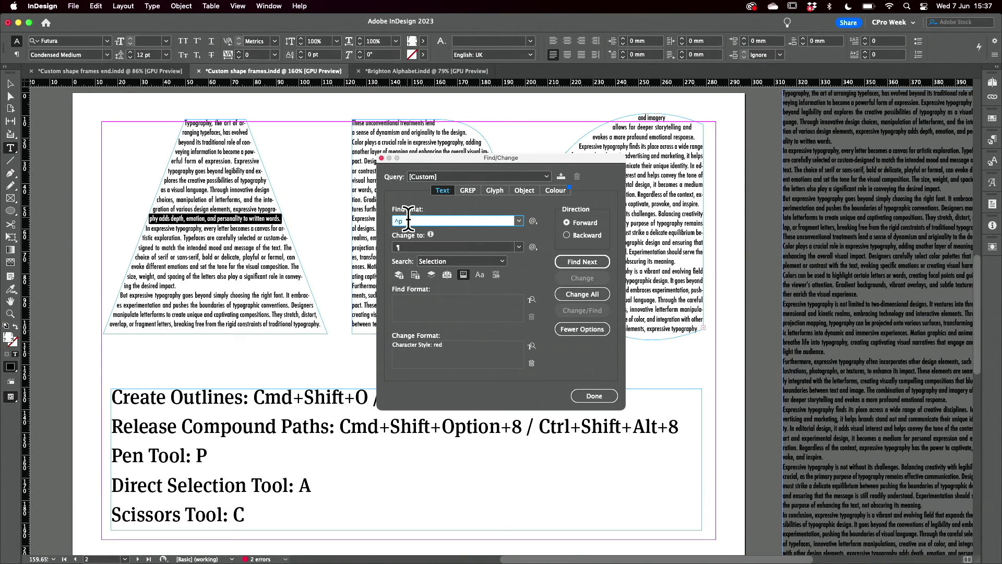
pyautogui.write('¶')
pyautogui.click(581, 291)
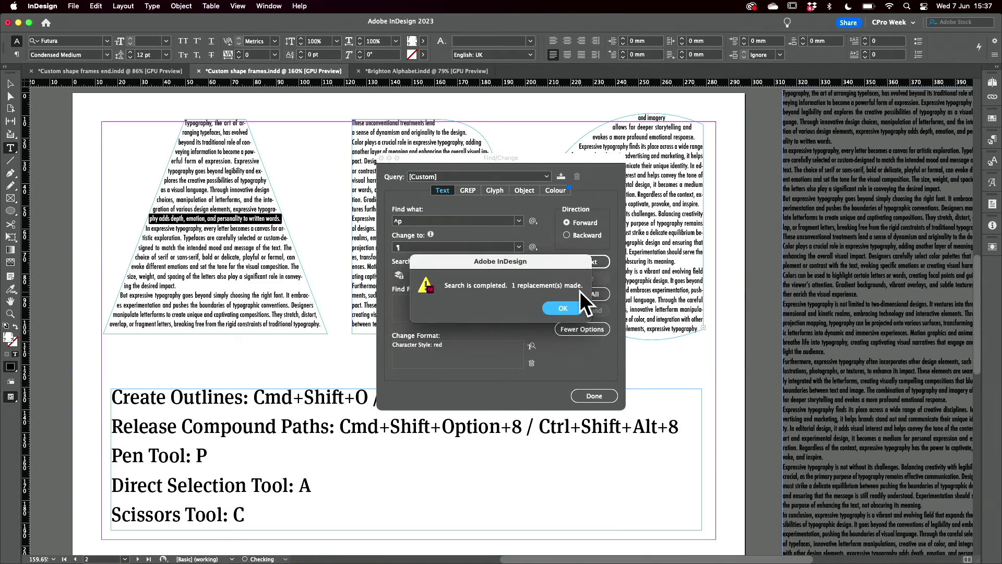
pyautogui.click(563, 309)
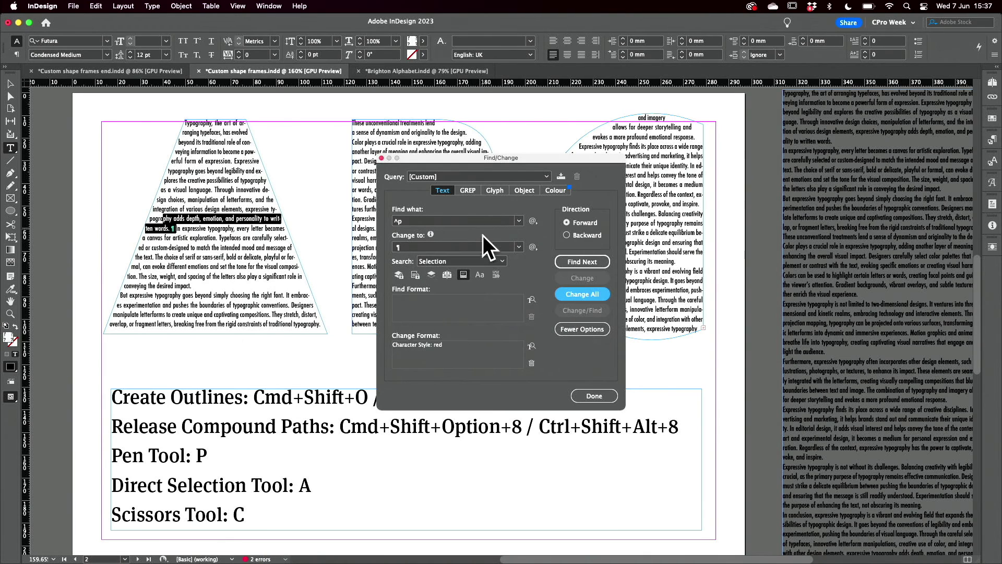
# Set the search scope to Document, change all 19 paragraph breaks, and deselect the A frame.
pyautogui.click(486, 260)
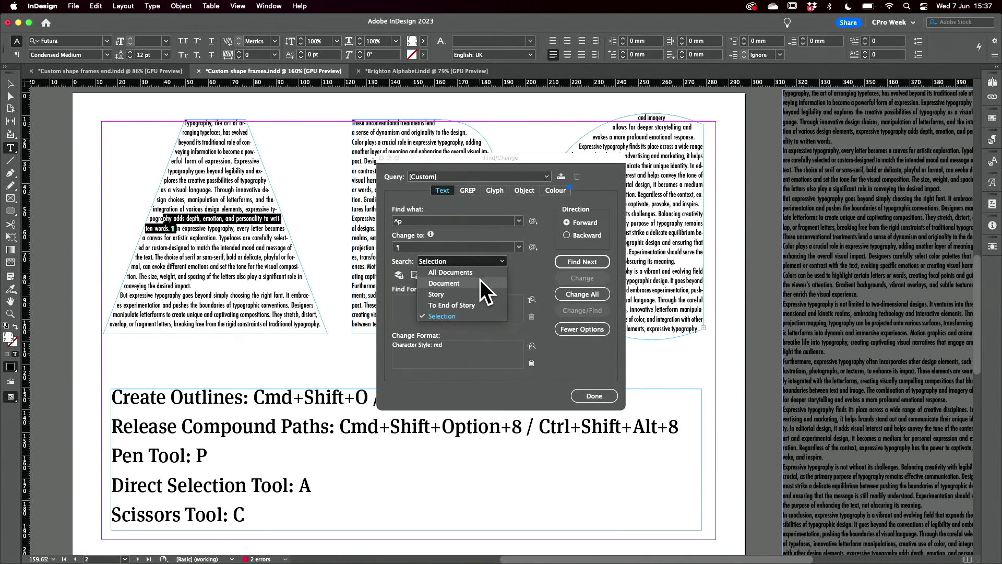
pyautogui.click(480, 280)
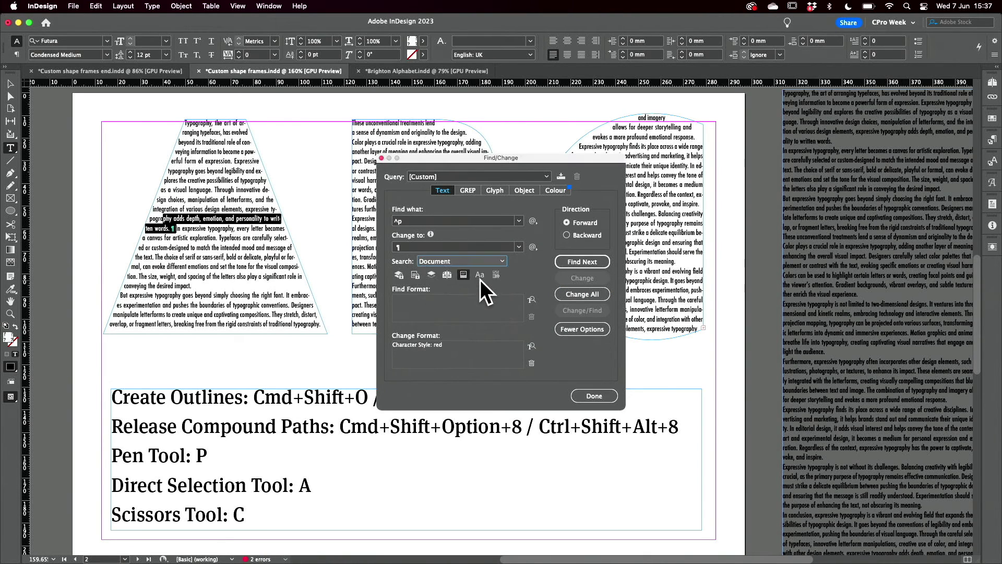
pyautogui.click(575, 293)
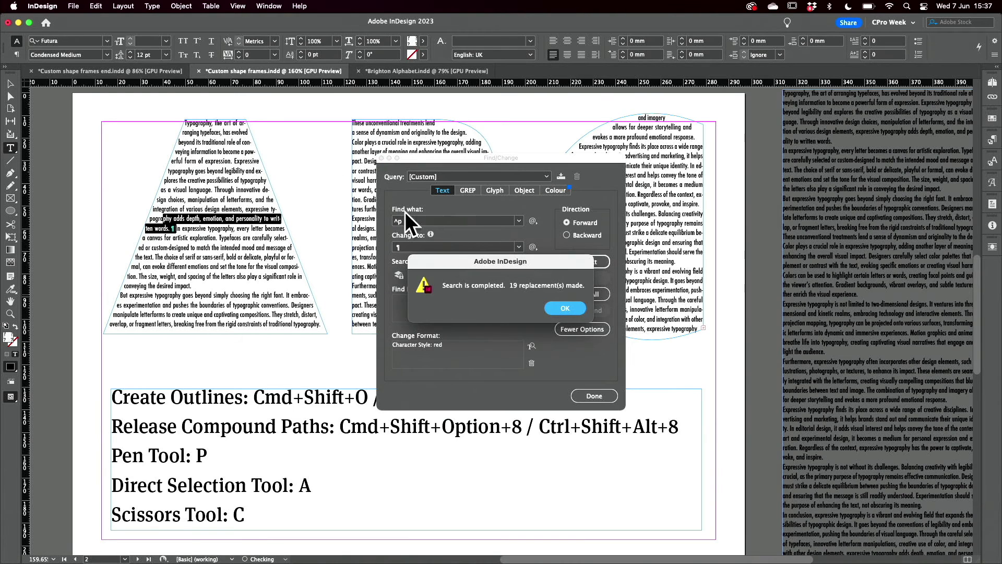
pyautogui.click(564, 308)
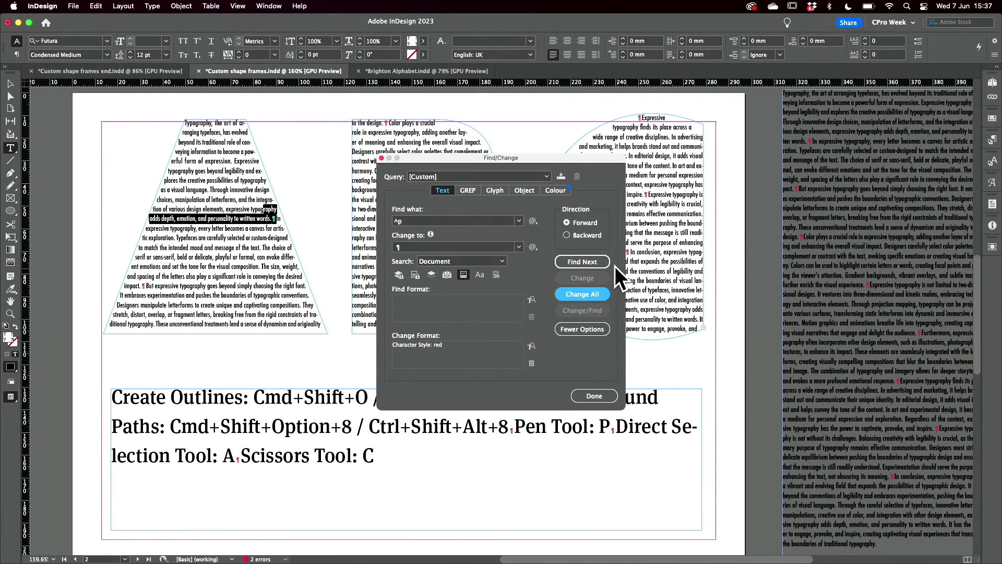
pyautogui.click(600, 397)
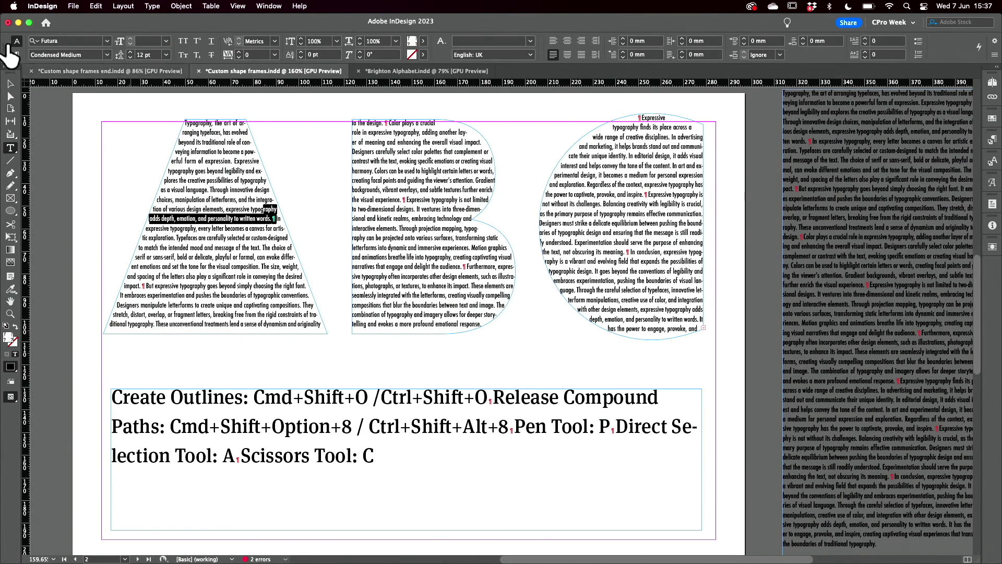
pyautogui.click(10, 84)
pyautogui.rightClick(79, 93)
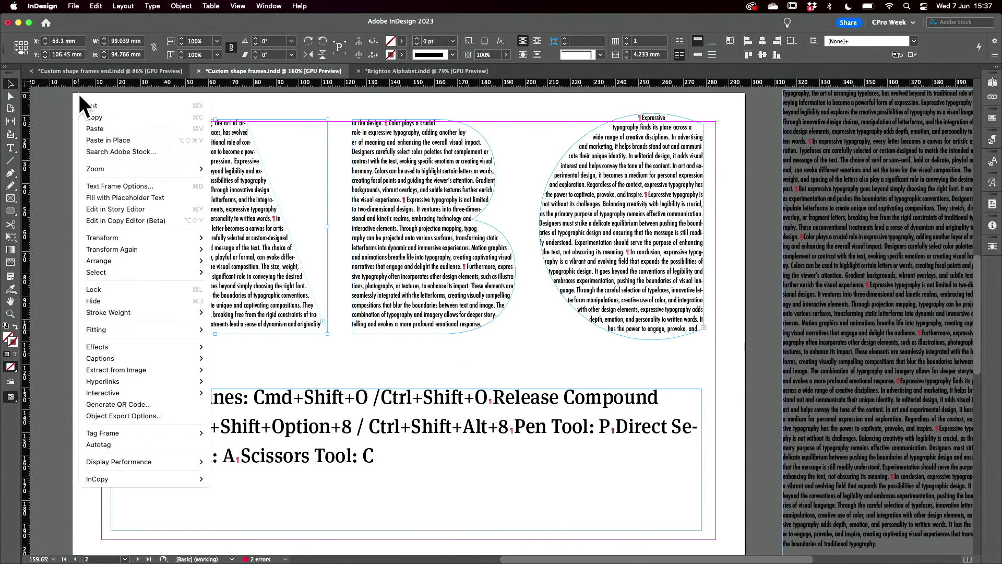
pyautogui.press('Escape')
pyautogui.click(55, 126)
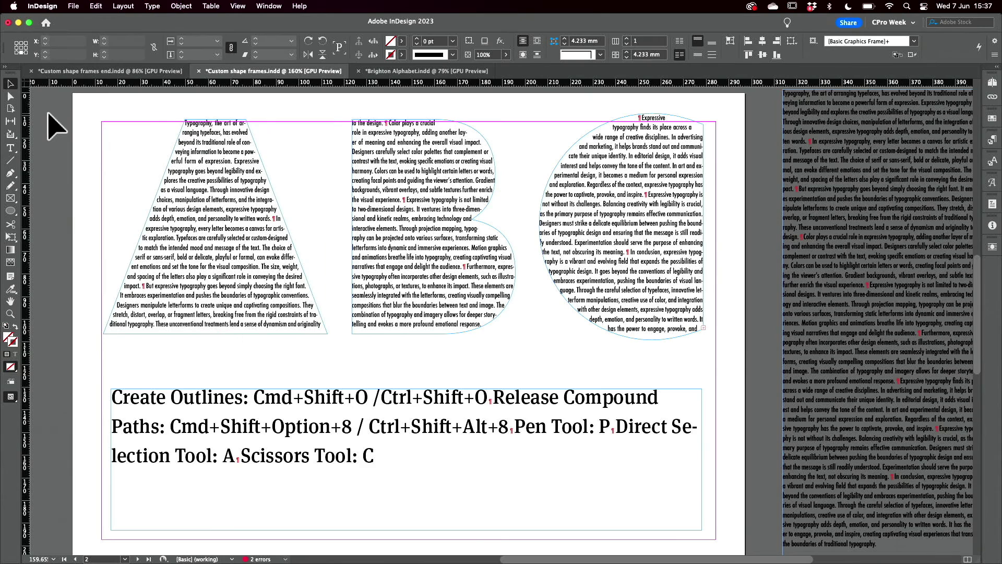